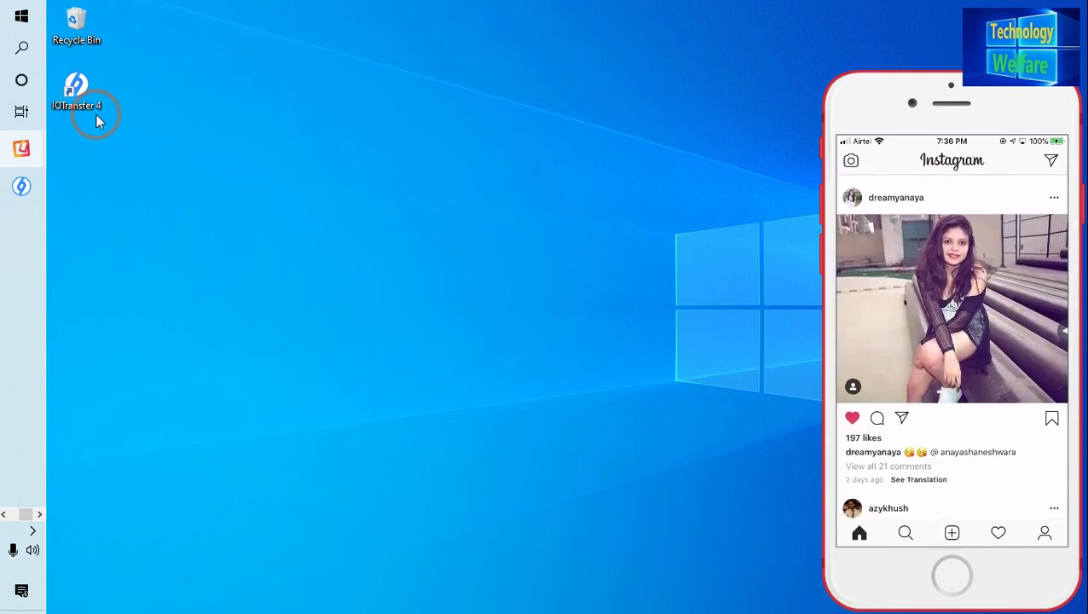
Step: Restore the Chrome window showing Instagram's #instagramvideo hashtag page from the taskbar
left_click(4, 515)
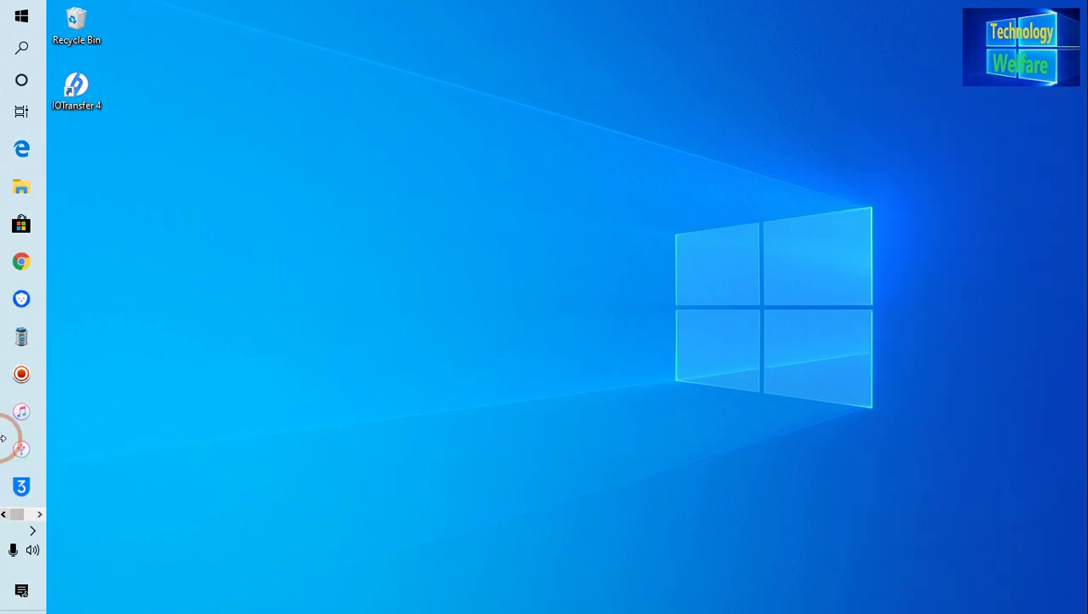
left_click(21, 262)
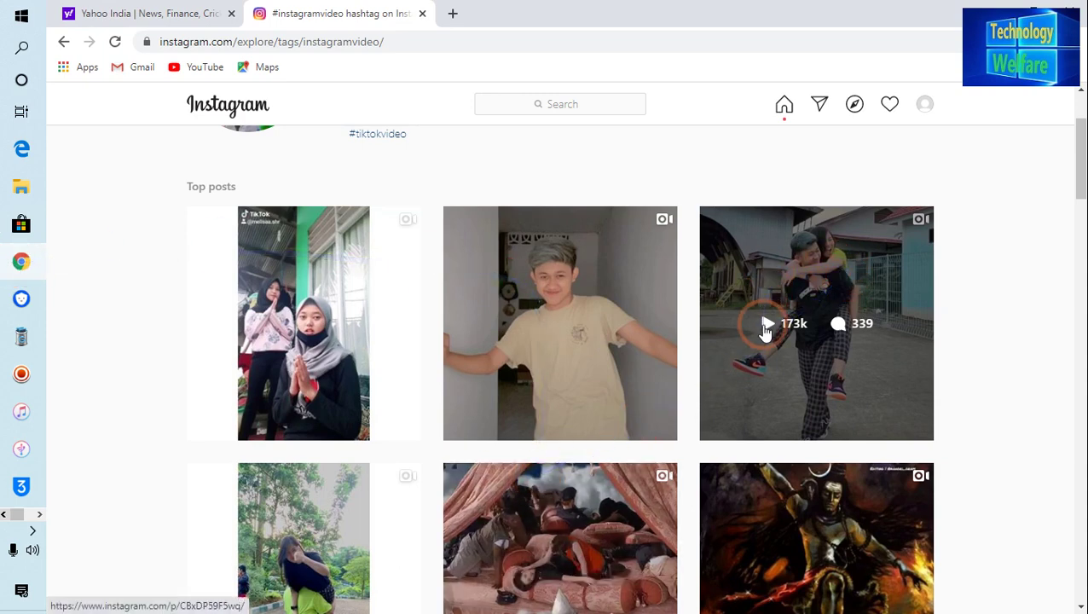
left_click(761, 328)
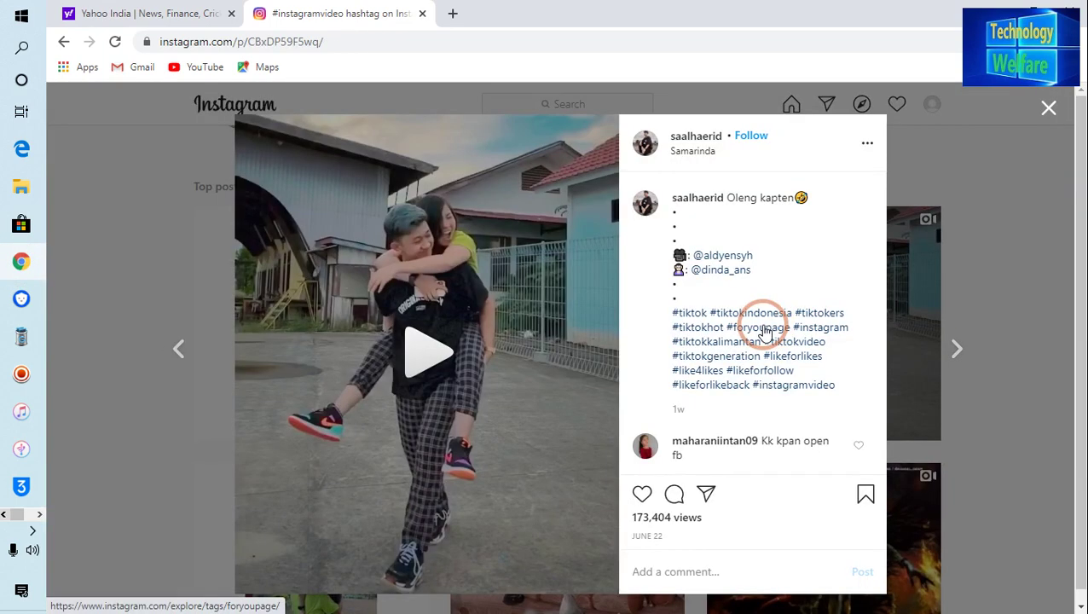
left_click(410, 367)
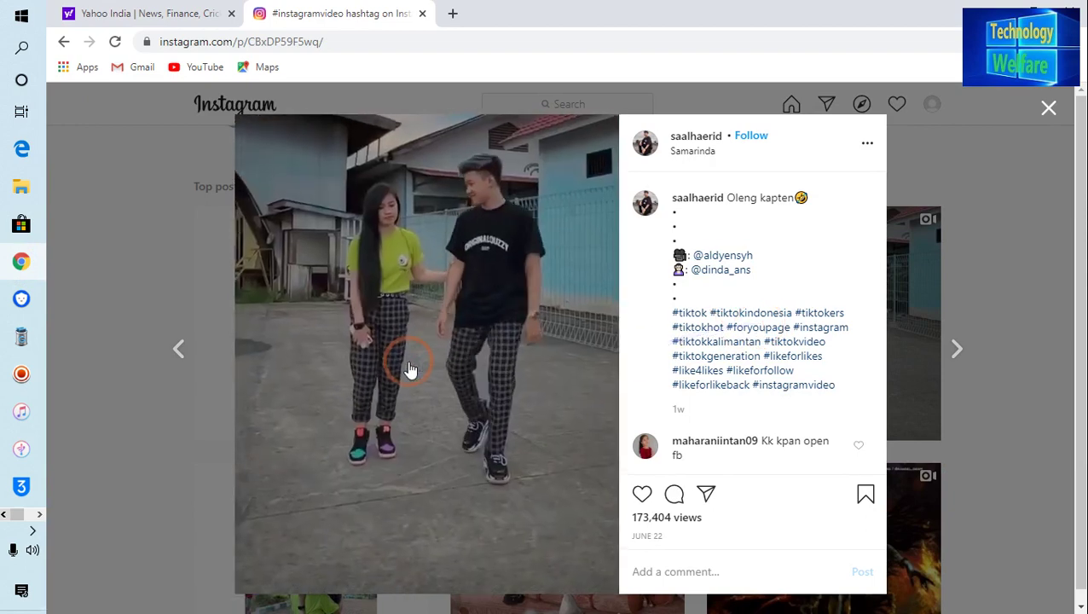
left_click(436, 365)
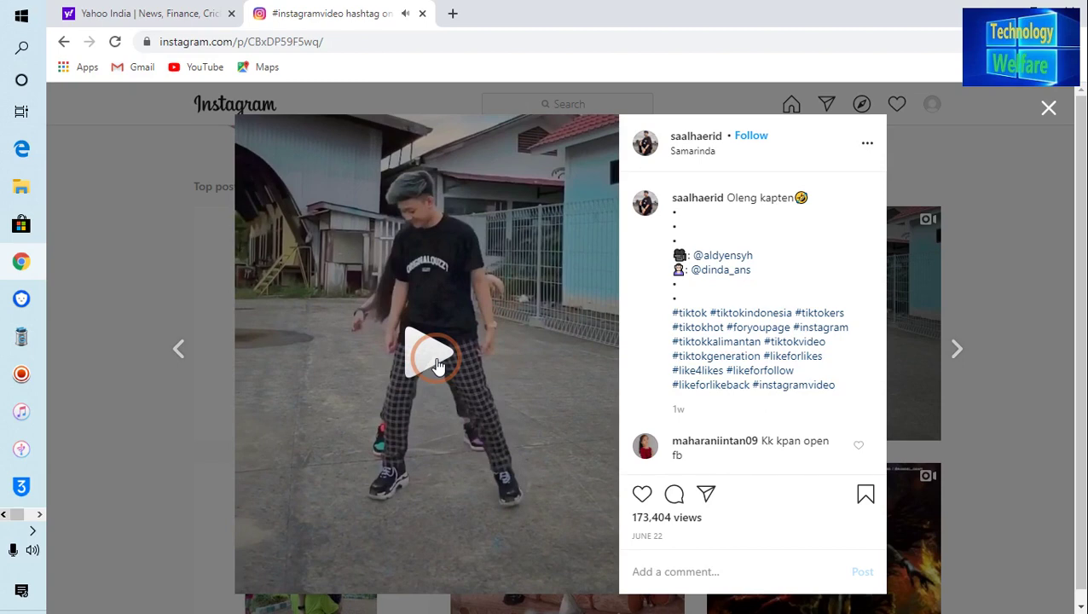
left_click(393, 267)
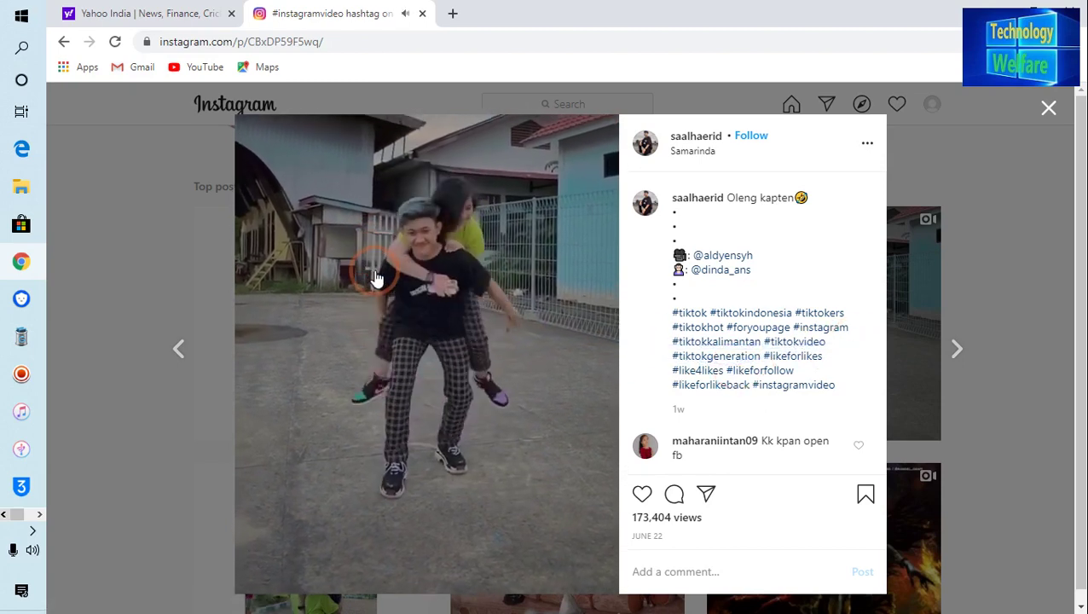
left_click(376, 290)
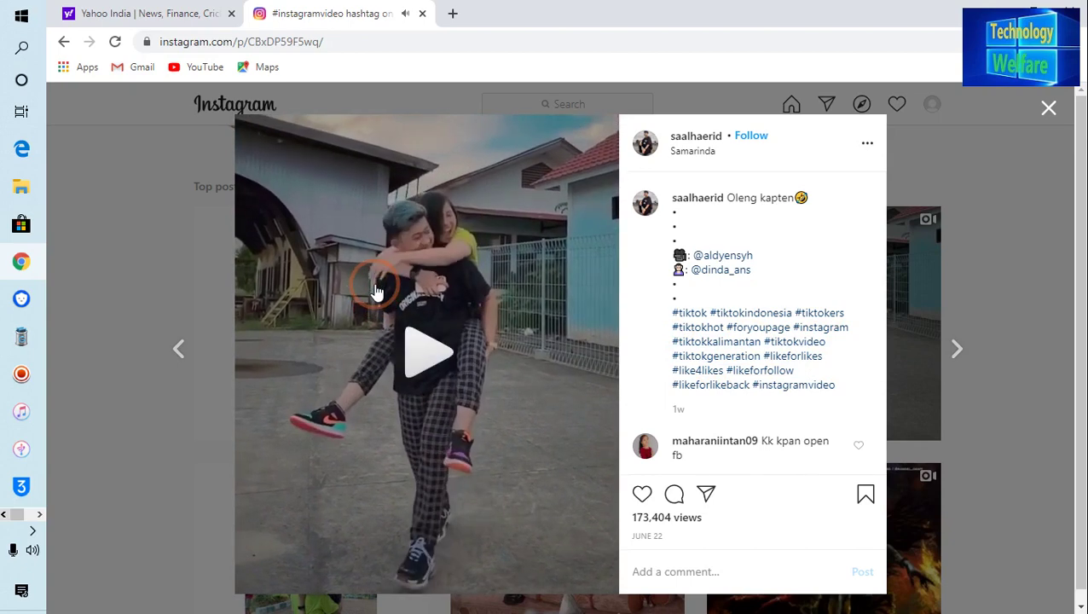
right_click(376, 291)
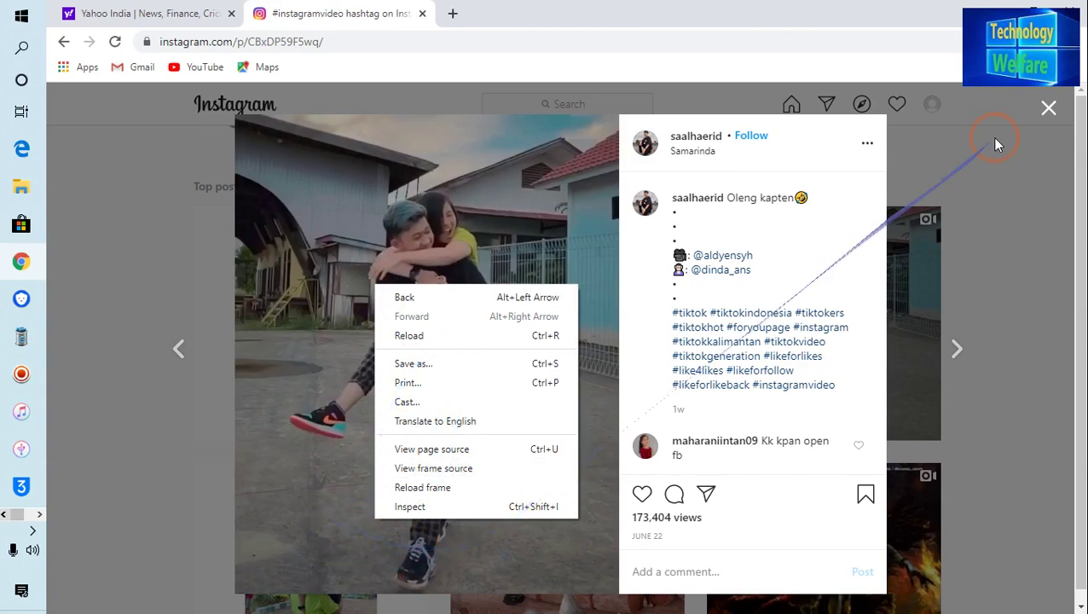
left_click(1042, 112)
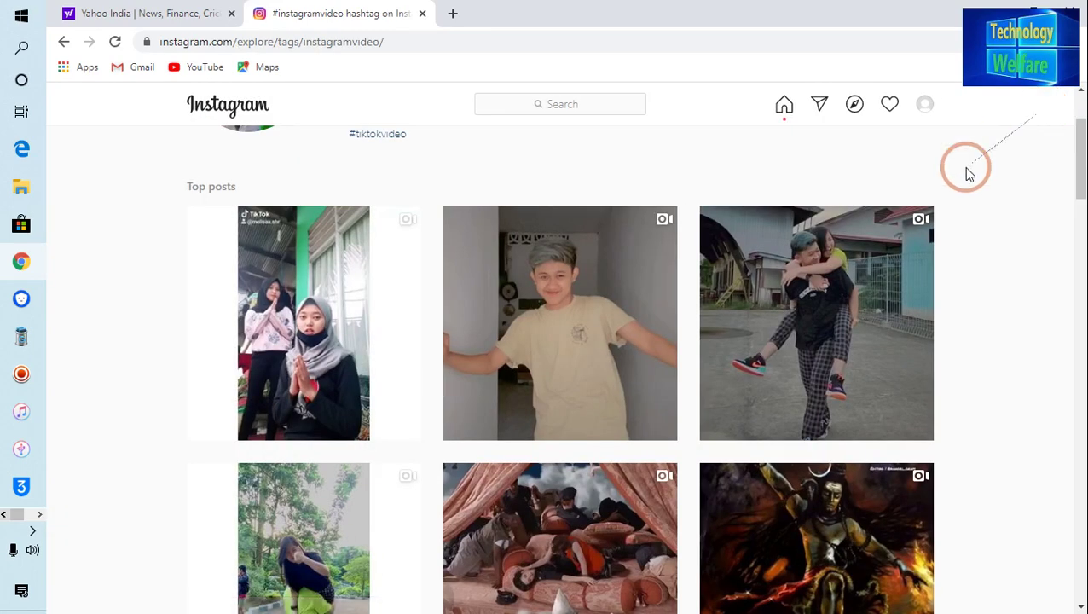
Step: Copy the link address of the third top post (piggyback video), then minimize Chrome
right_click(759, 318)
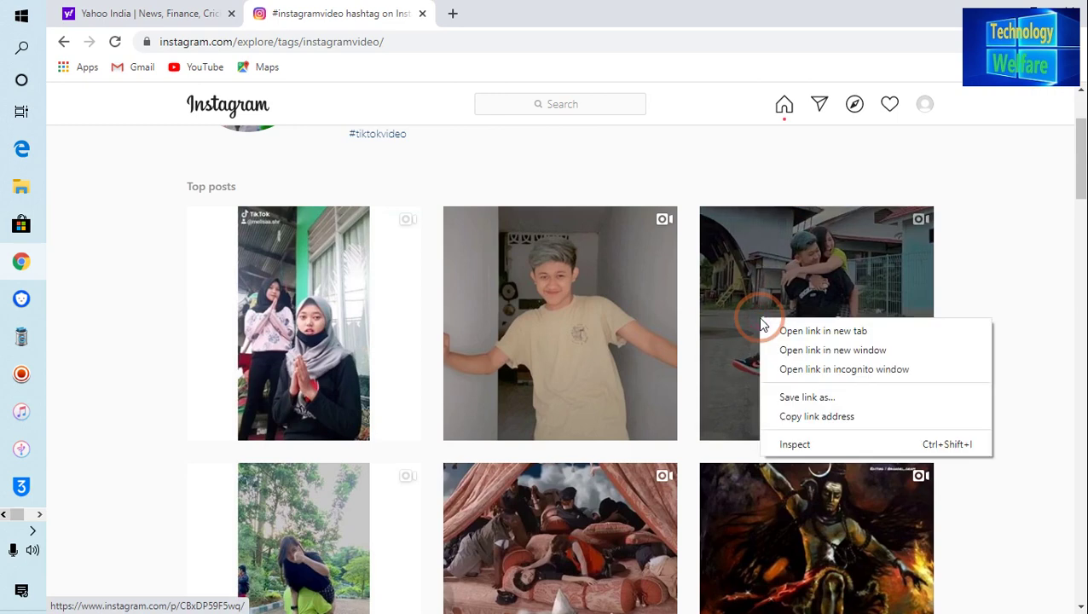
left_click(850, 421)
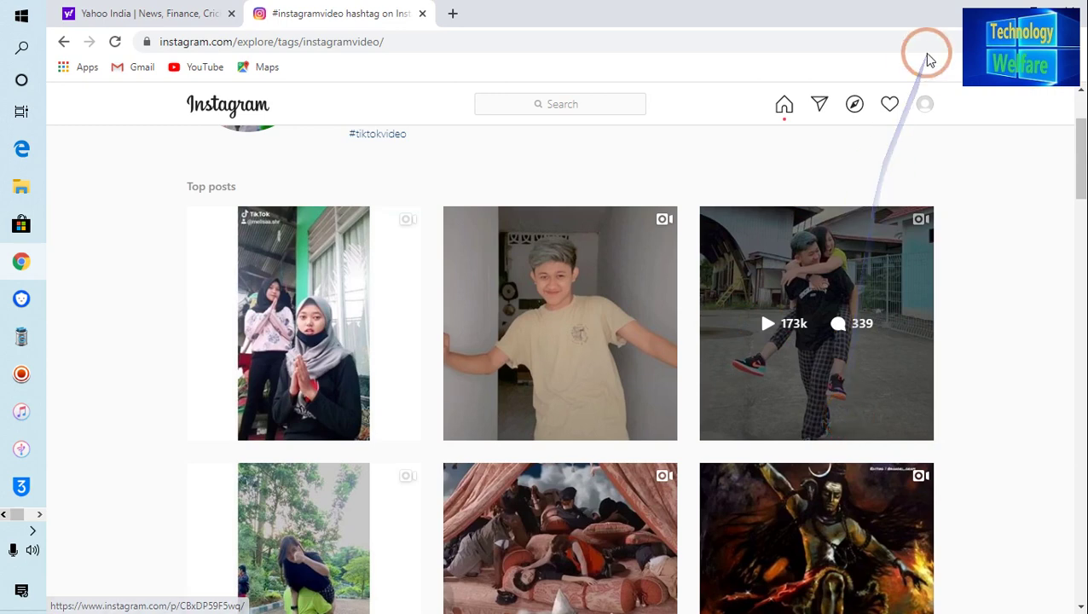
left_click(998, 12)
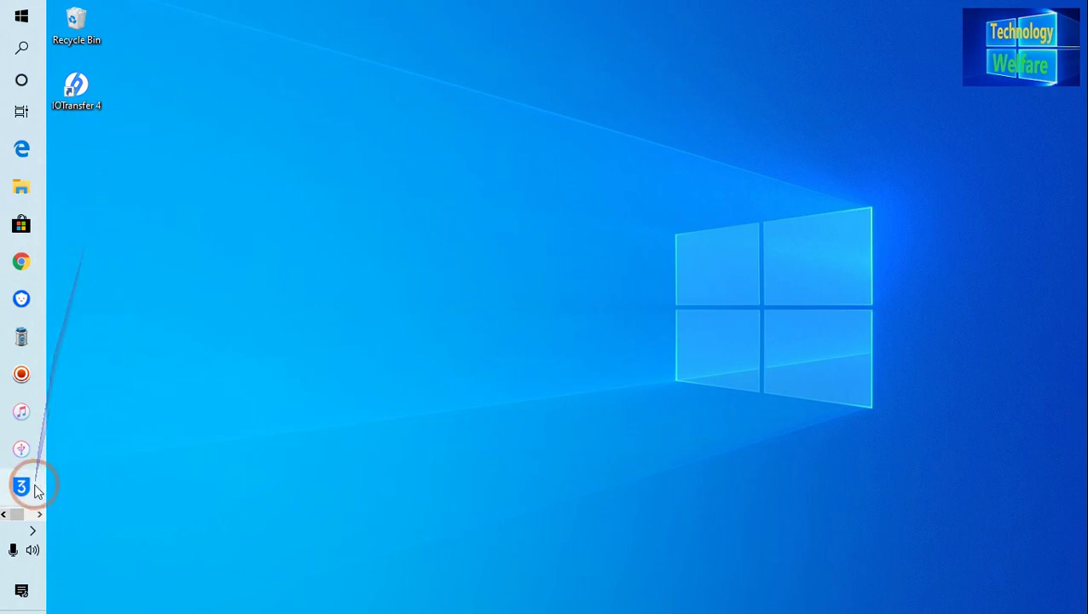
Step: Launch IOTransfer 4 from its desktop shortcut and bring its window forward
left_click(39, 514)
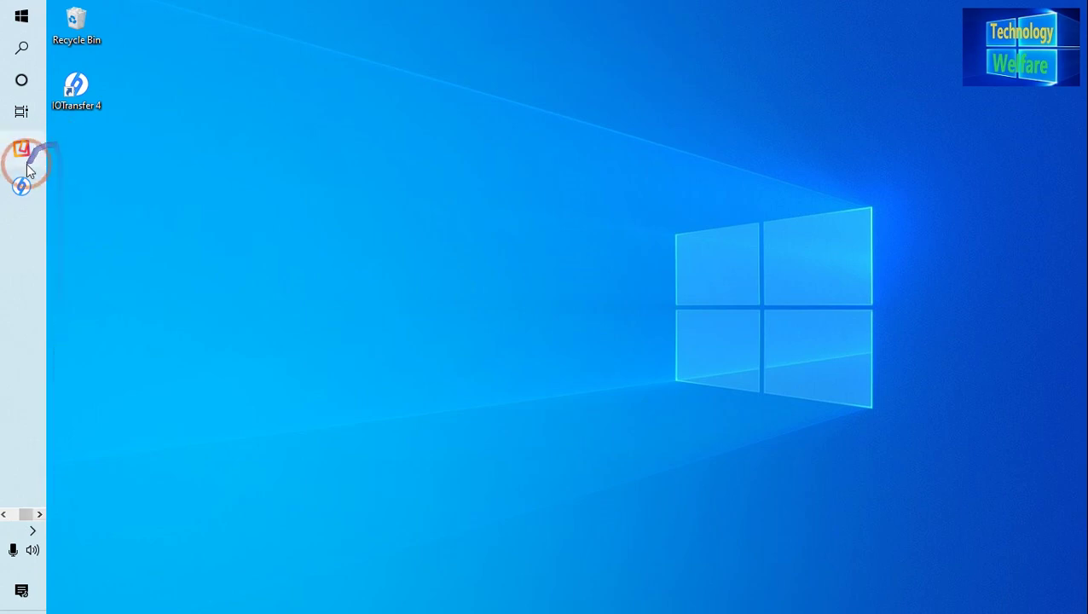
left_click(77, 92)
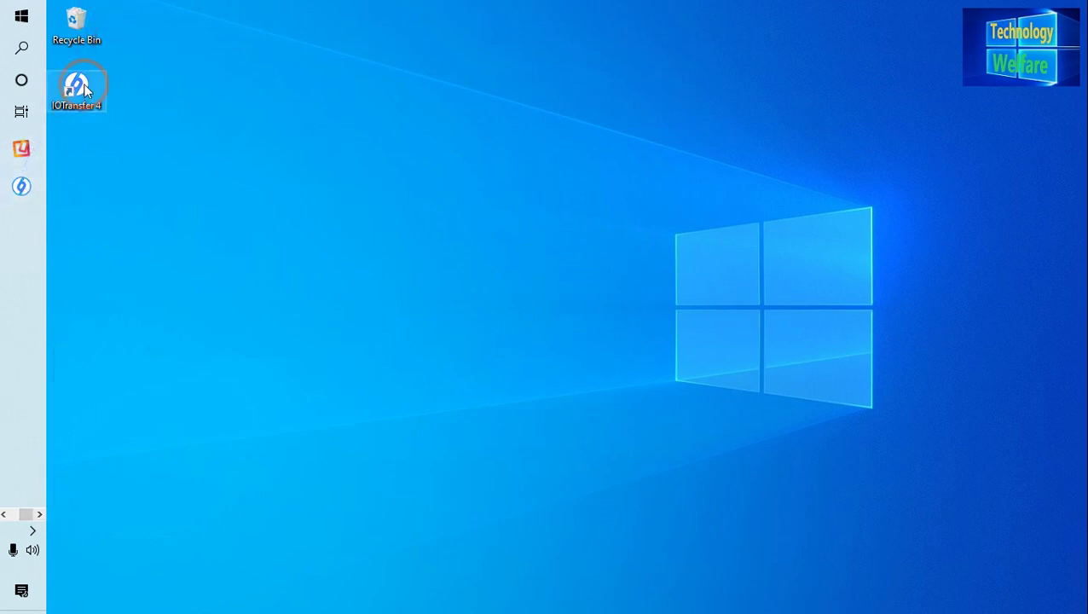
double_click(80, 116)
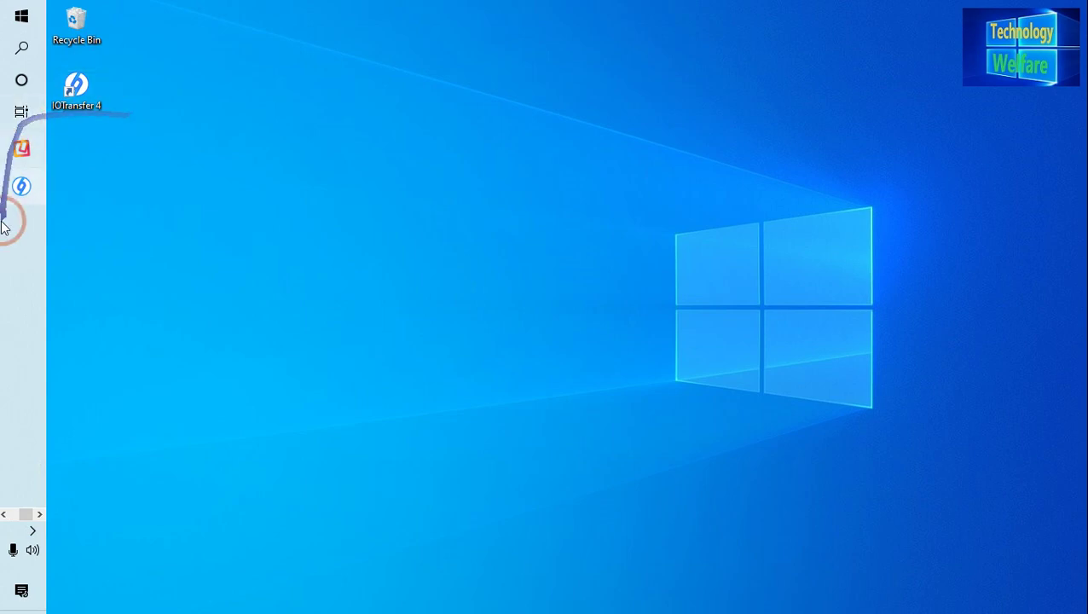
left_click(21, 187)
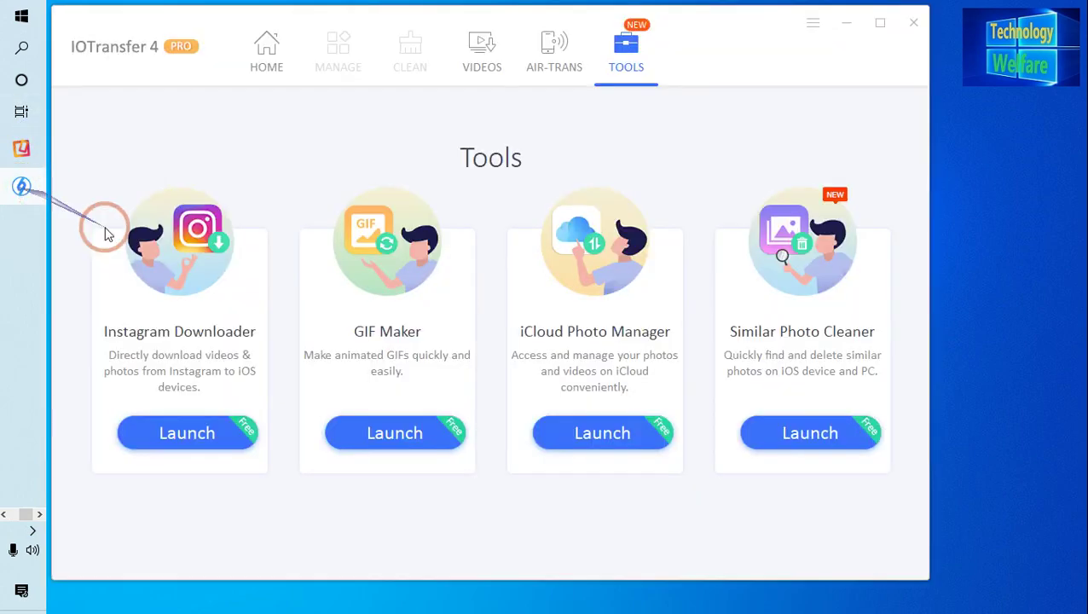
Step: Maximize IOTransfer 4 on the Tools page and launch the Instagram Downloader
left_click(283, 43)
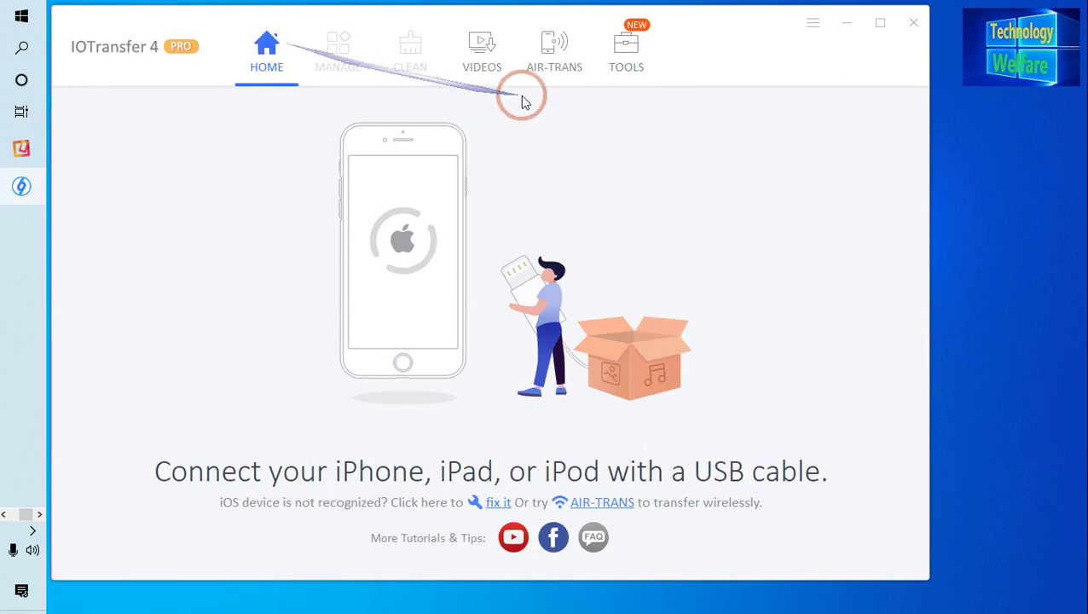
left_click(627, 49)
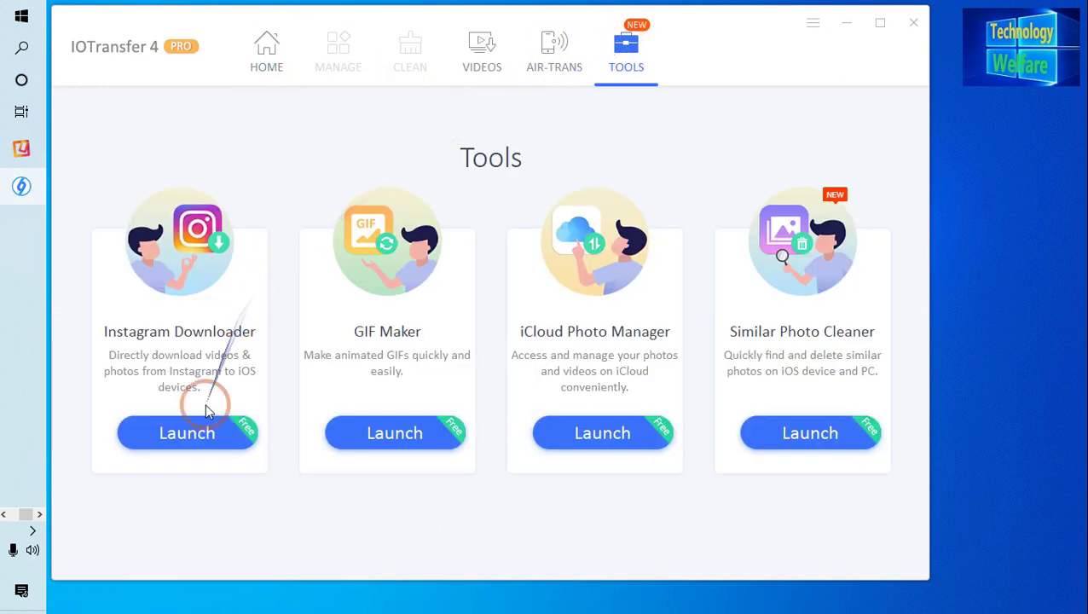
left_click(879, 30)
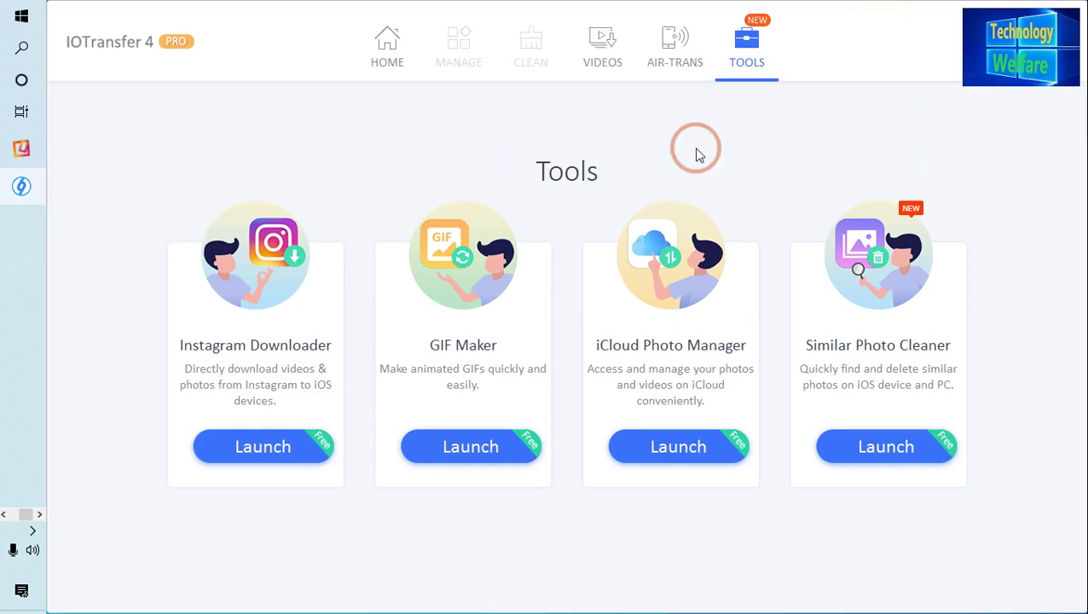
left_click(267, 447)
Step: Paste the piggyback post's Instagram link into the downloader's link field, clearing and re-pasting it
left_click(493, 198)
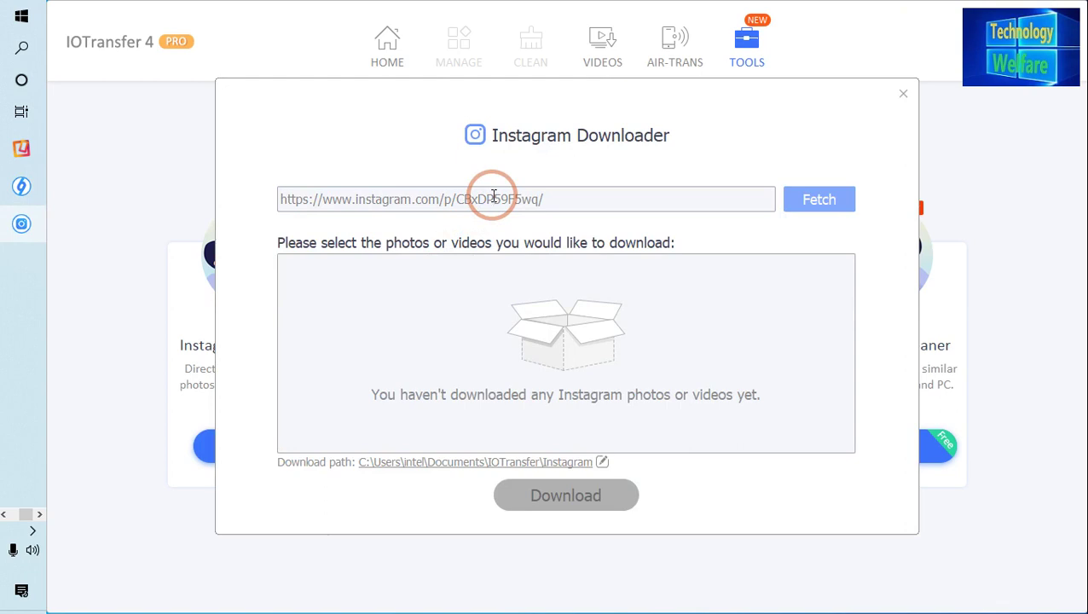
key("ctrl+v")
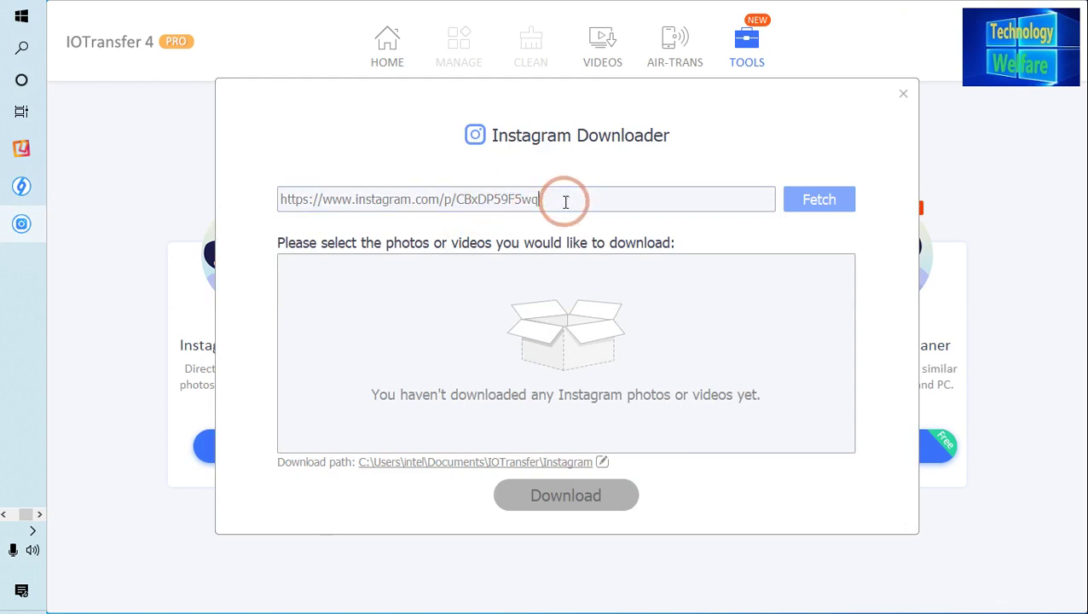
key("BackSpace")
key("BackSpace")
key("BackSpace")
key("BackSpace")
key("BackSpace")
key("BackSpace")
key("BackSpace")
key("BackSpace")
key("BackSpace")
key("BackSpace")
key("BackSpace")
key("BackSpace")
key("BackSpace")
key("BackSpace")
key("BackSpace")
key("BackSpace")
key("BackSpace")
key("BackSpace")
key("BackSpace")
key("BackSpace")
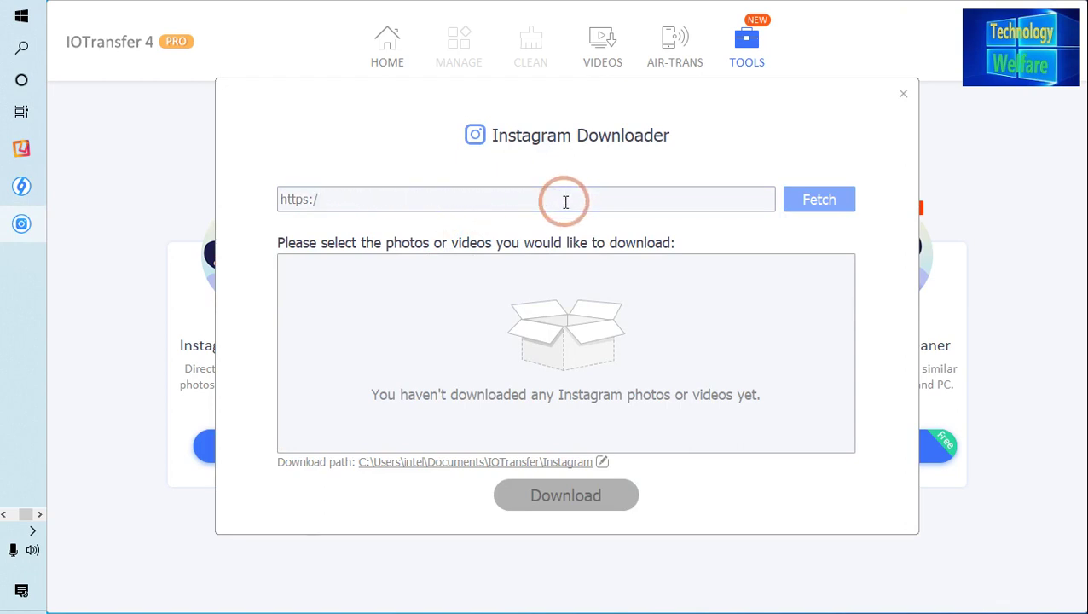
key("BackSpace")
key("BackSpace")
key("BackSpace")
key("BackSpace")
key("BackSpace")
key("BackSpace")
key("BackSpace")
key("ctrl+v")
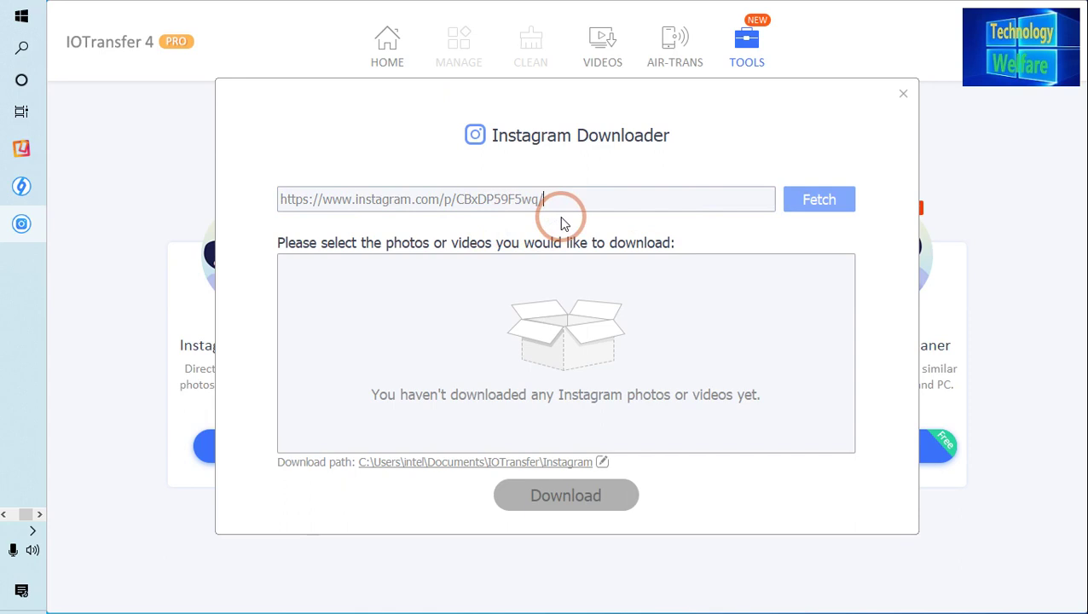
Step: Fetch the piggyback post's media and download the ticked video
left_click(811, 210)
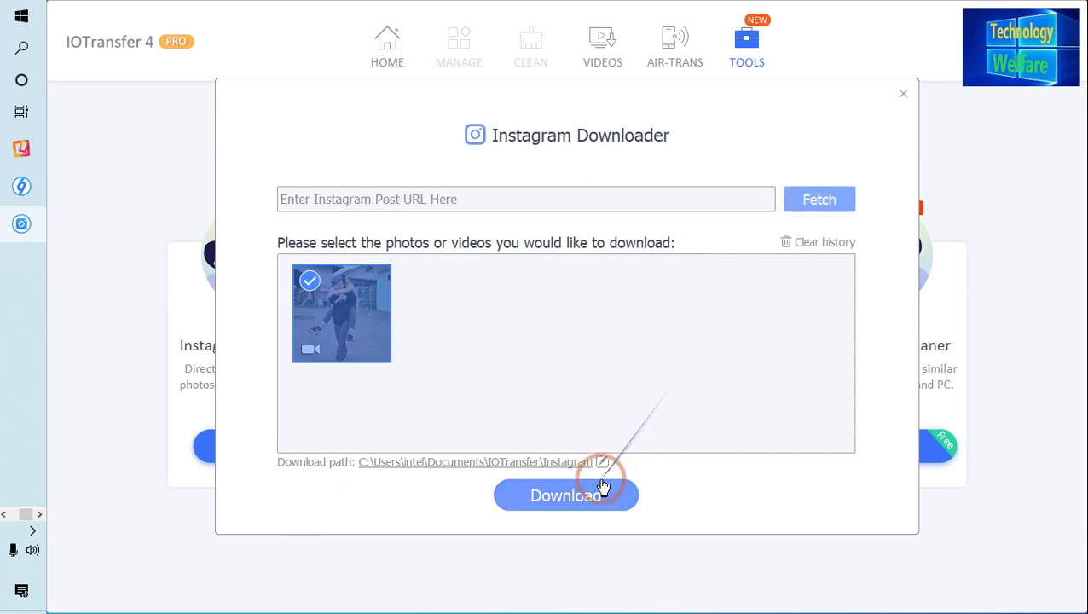
left_click(560, 499)
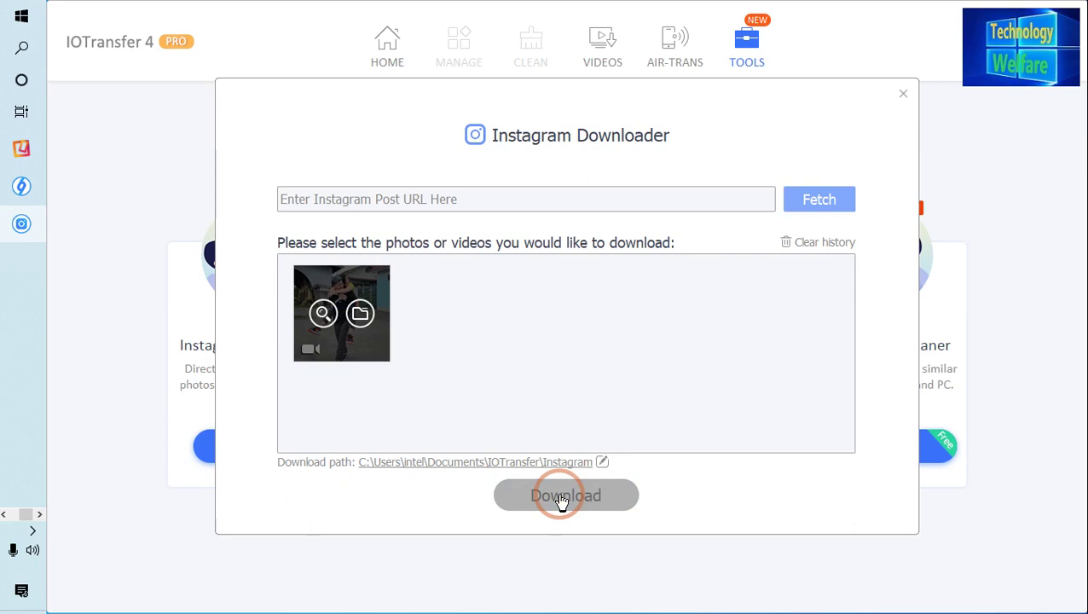
left_click(362, 317)
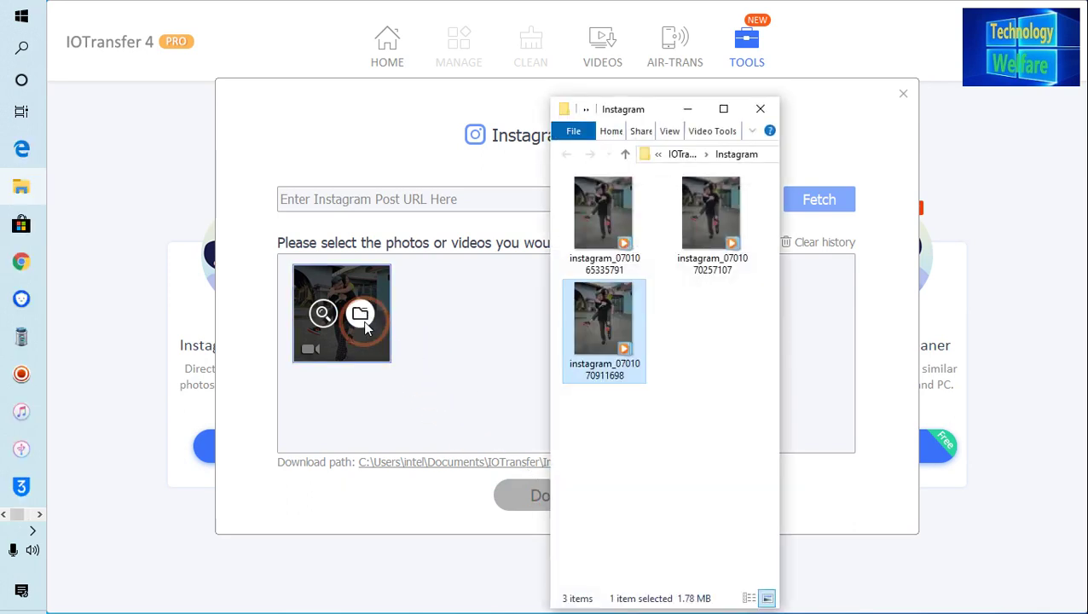
left_click(603, 363)
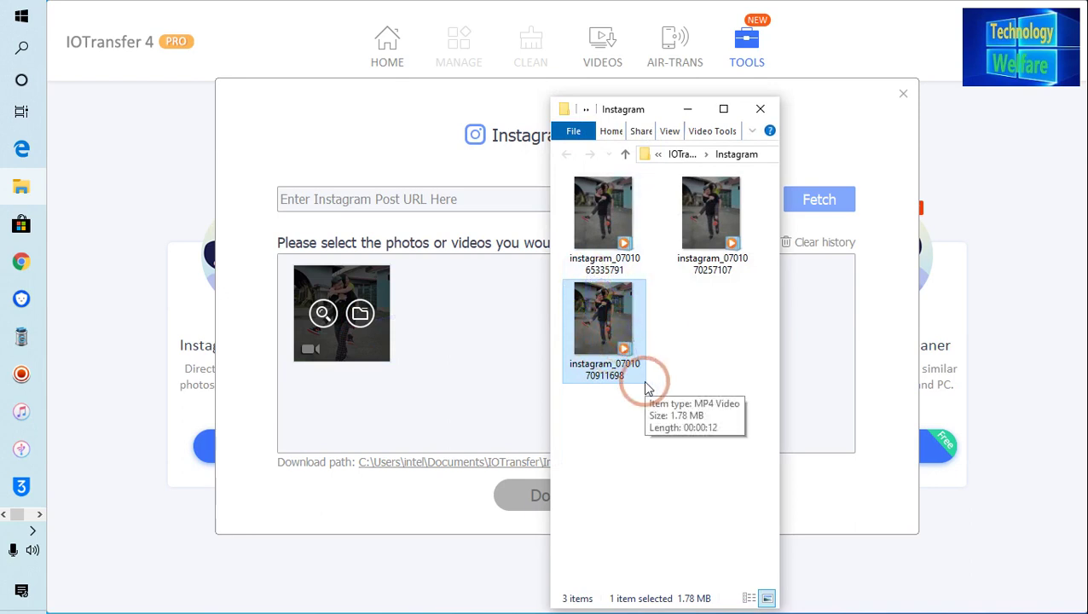
left_click(760, 109)
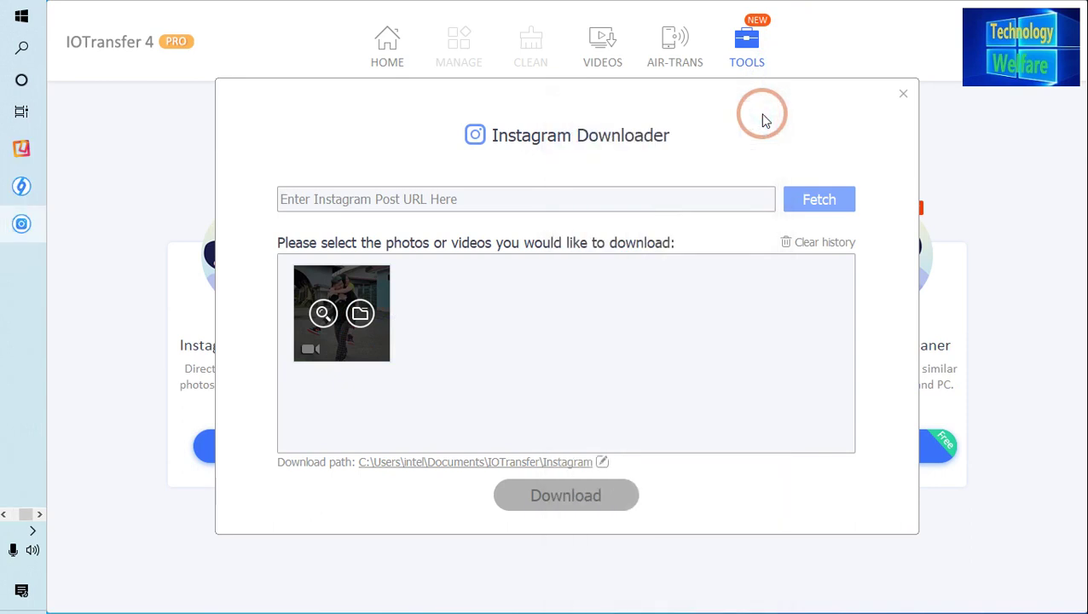